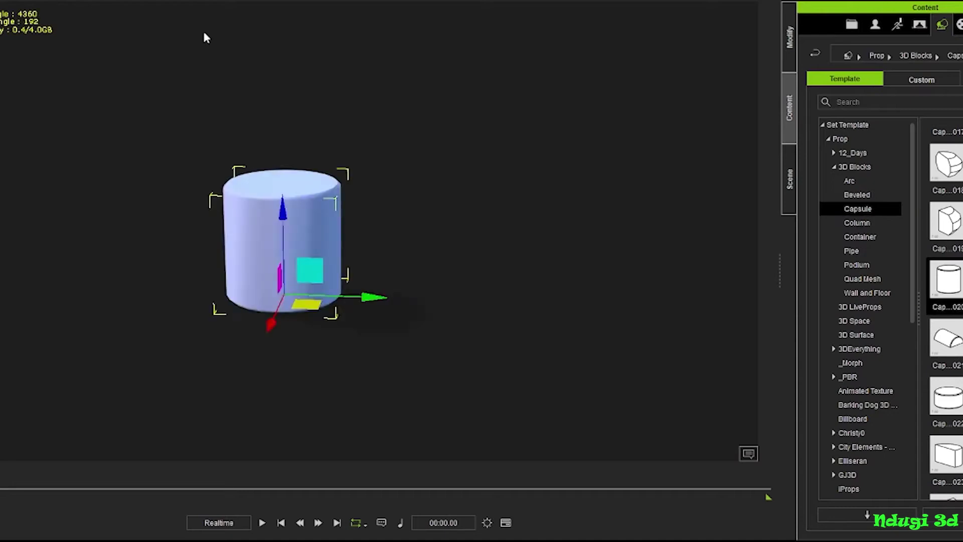
Stack a duplicate disc on the first and stretch a thin cylinder up as the bar
key(w)
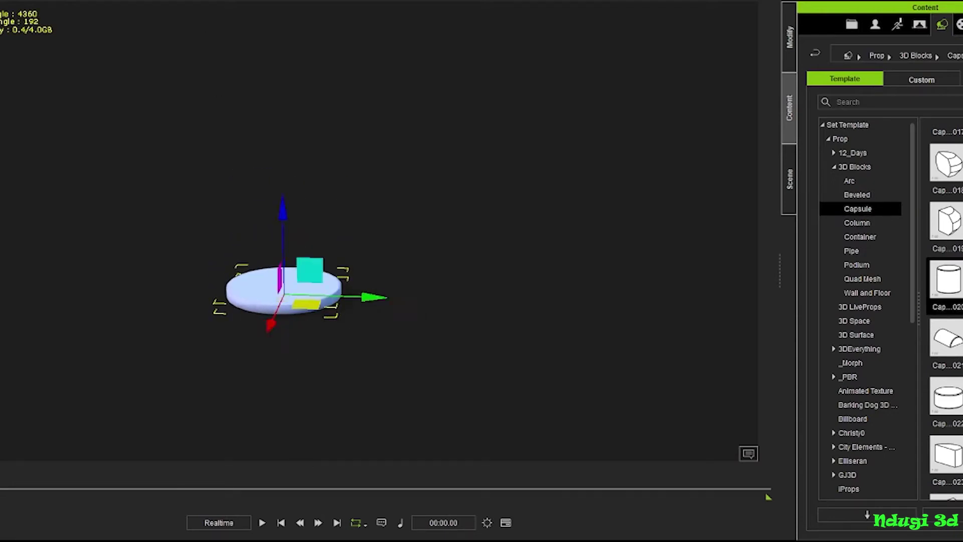
ctrl+drag(283, 211, 279, 193)
key(r)
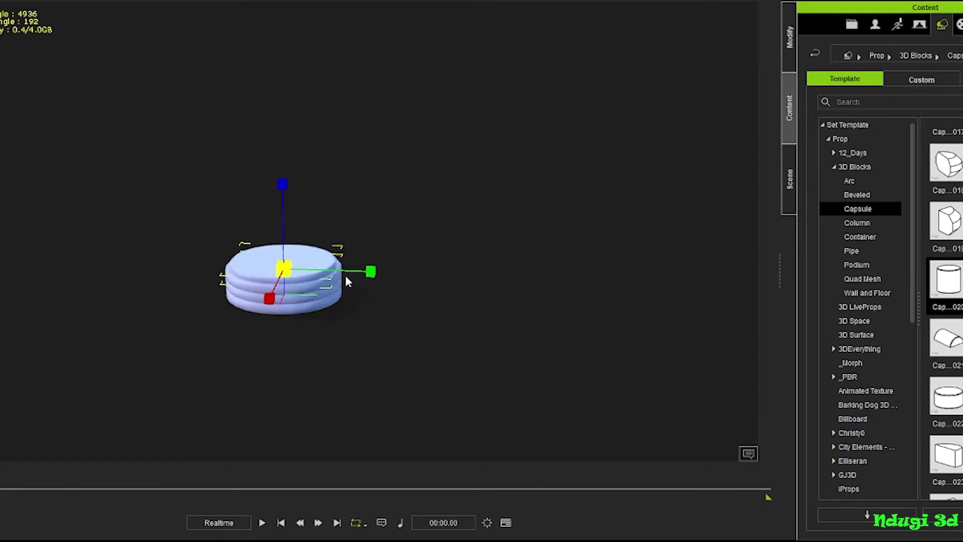
mouse_move(283, 183)
mouse_down()
mouse_move(292, 270)
mouse_move(283, 201)
mouse_up()
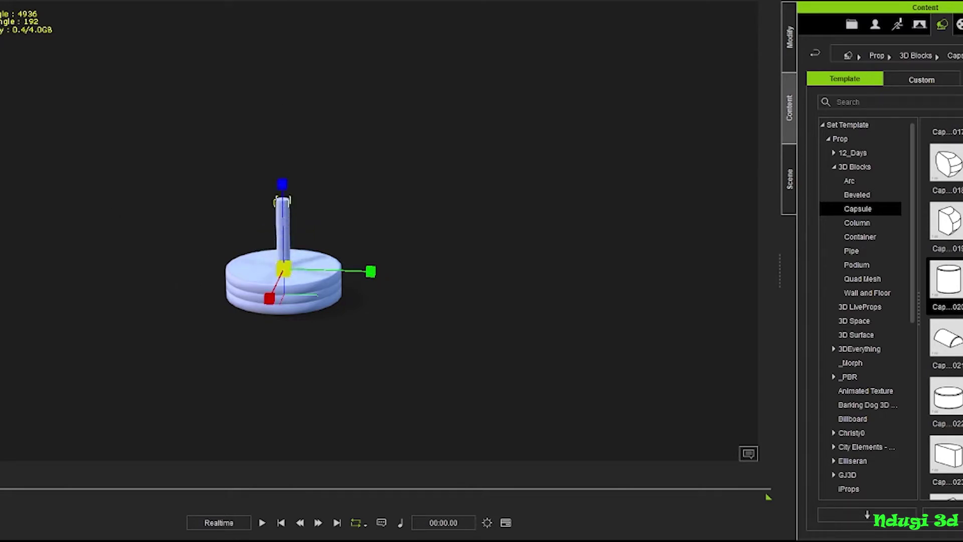
Duplicate the base discs and bar upward as the top plates, then turn the dumbbell onto its side
click(297, 311)
ctrl+click(296, 301)
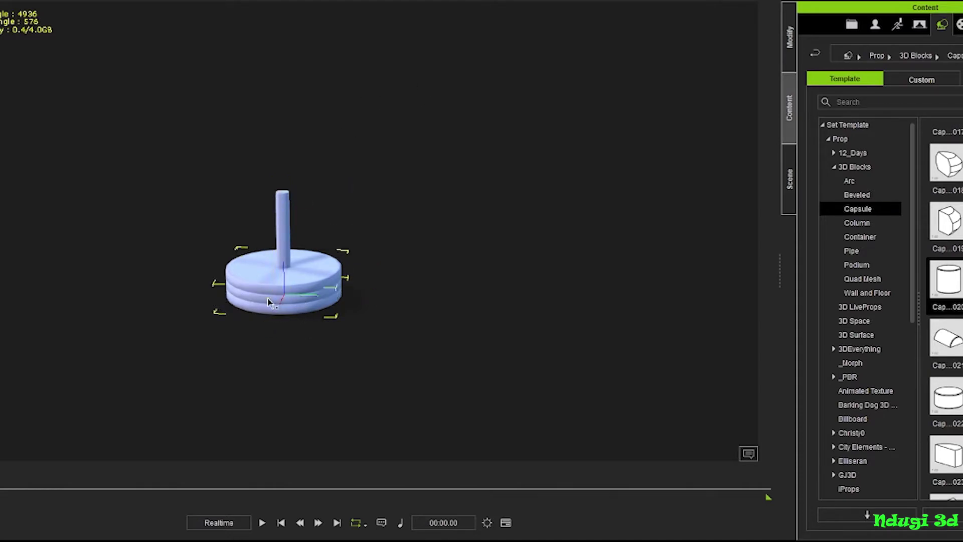
drag(321, 351, 186, 94)
shift+drag(283, 193, 281, 110)
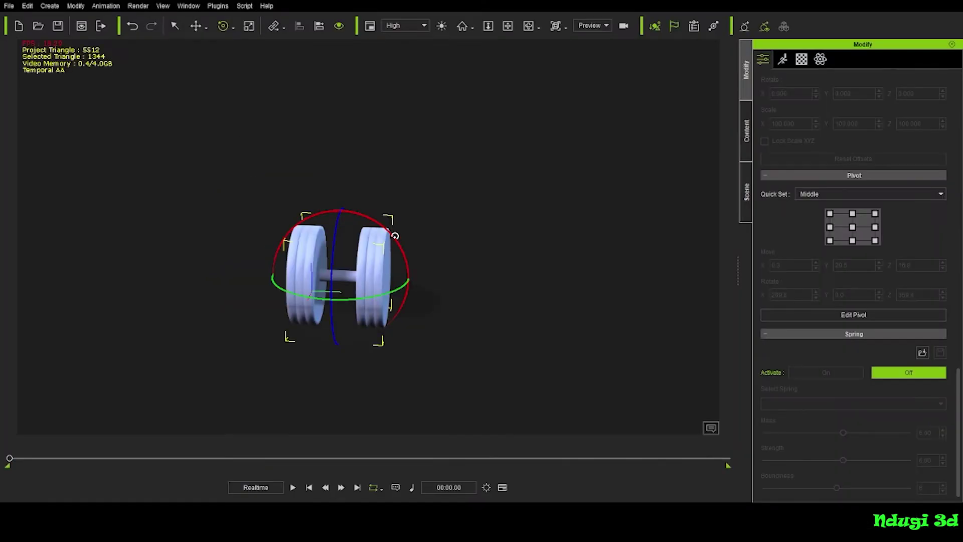
drag(395, 235, 444, 198)
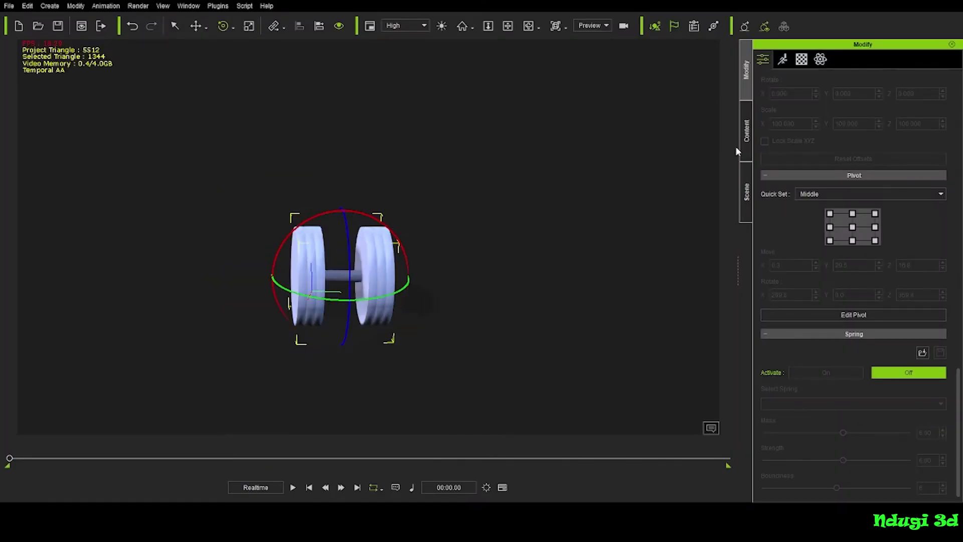
Apply the Substance material metal_003 to both dumbbell plates
click(746, 131)
click(896, 59)
click(794, 205)
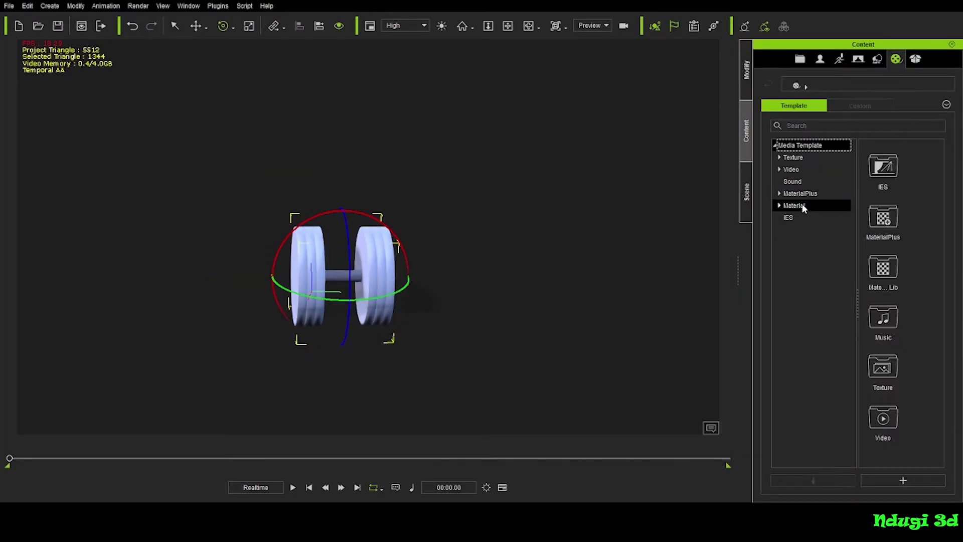
drag(939, 172, 939, 439)
drag(883, 377, 376, 276)
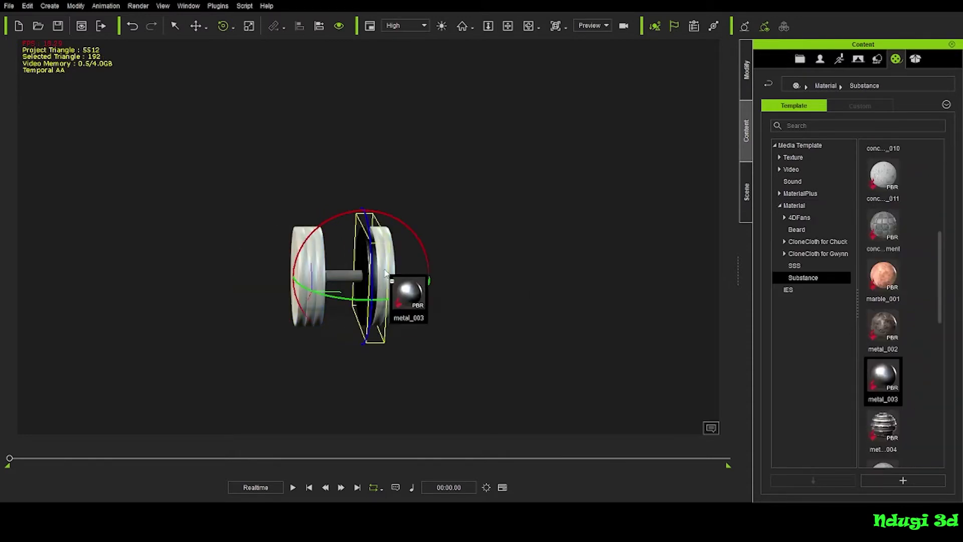
drag(886, 384, 316, 271)
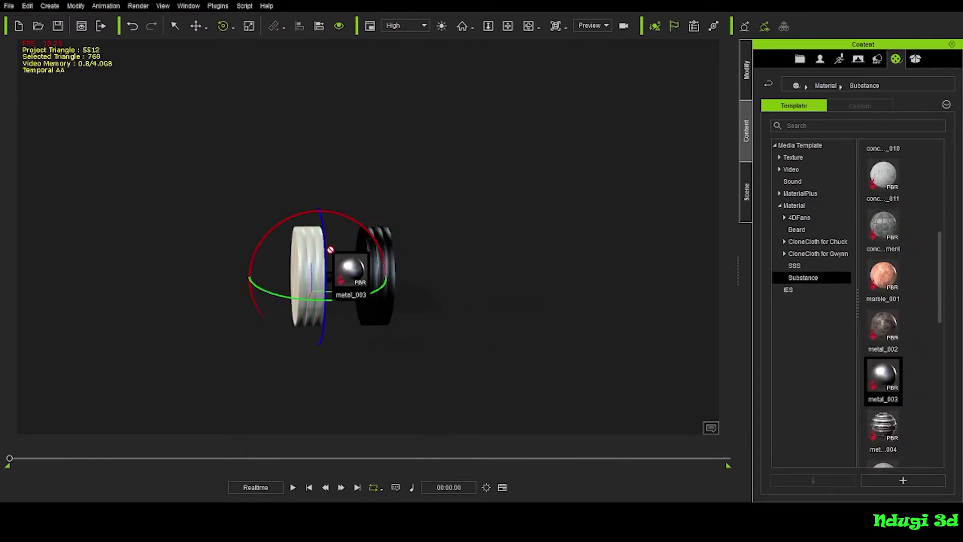
mouse_move(302, 285)
right_down()
mouse_move(505, 262)
mouse_move(405, 378)
mouse_move(439, 270)
right_up()
Try metal_002 on the left plate, then reapply metal_003 to both plates
mouse_move(883, 326)
mouse_down()
mouse_move(400, 283)
mouse_move(312, 297)
mouse_up()
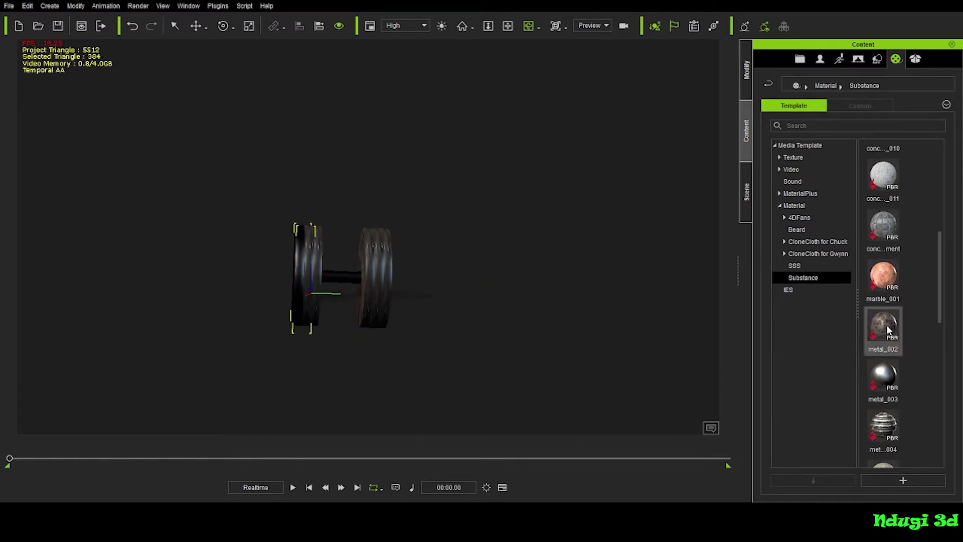
mouse_move(459, 271)
right_down()
mouse_move(525, 209)
mouse_move(252, 275)
mouse_move(490, 228)
right_up()
scroll(860, 362, down, 2)
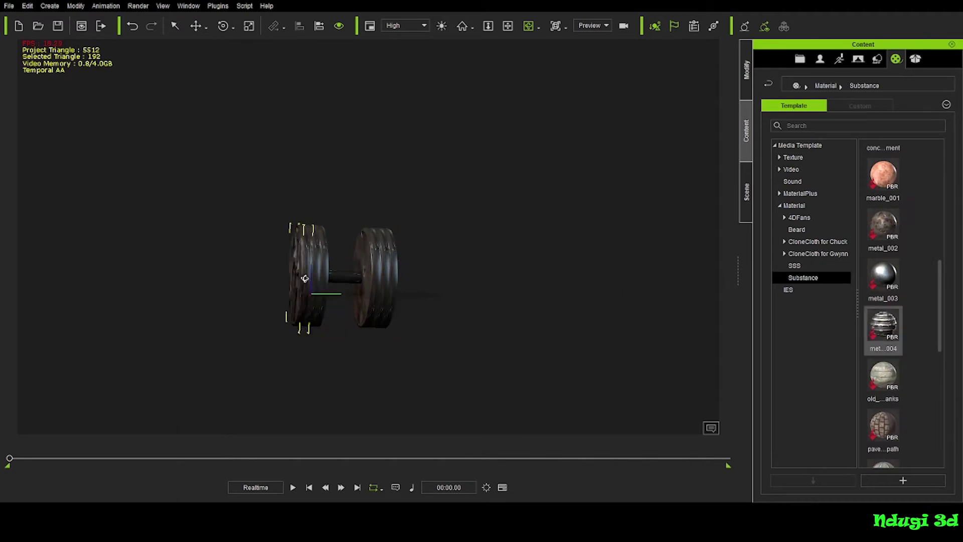
right_drag(301, 275, 194, 340)
mouse_move(883, 279)
mouse_down()
mouse_move(440, 290)
mouse_move(348, 277)
mouse_up()
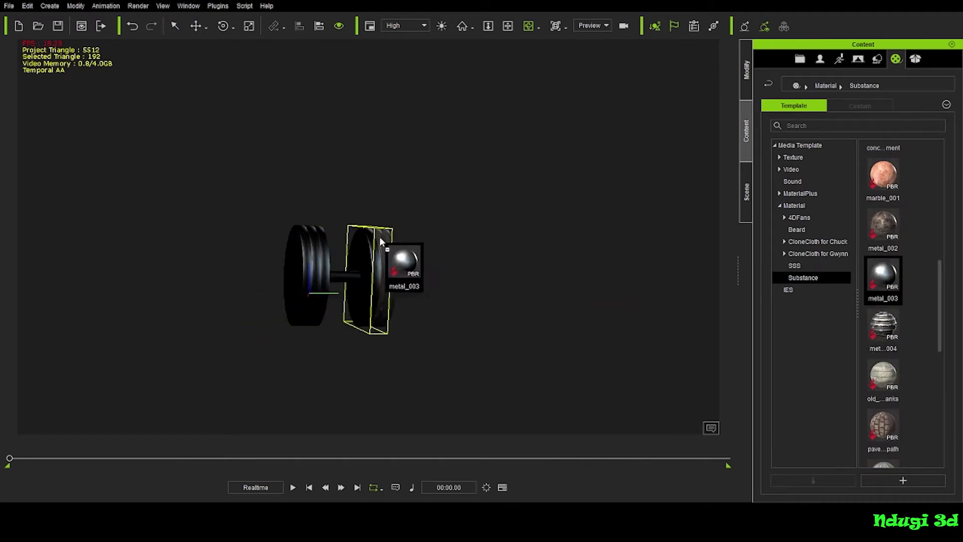
drag(369, 270, 364, 276)
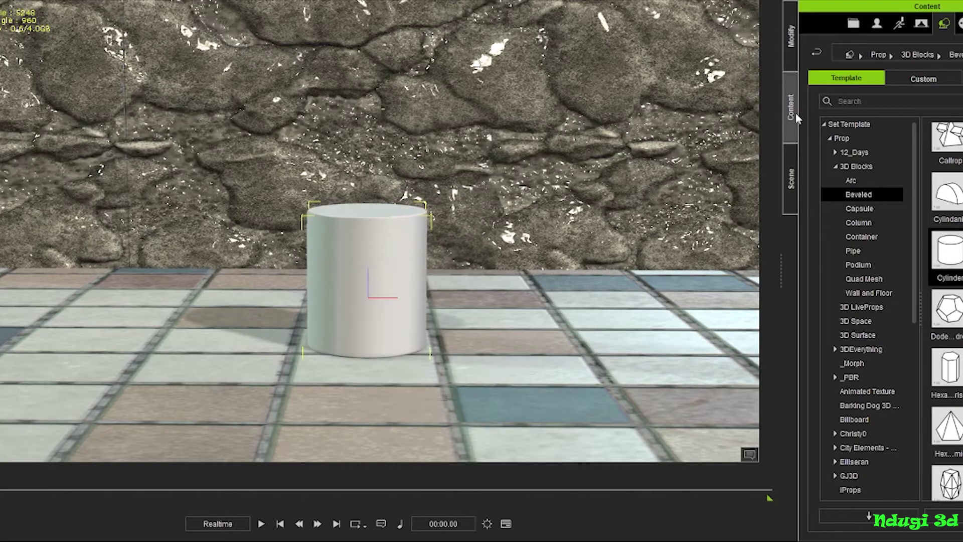
Add the mannequin avatar from the Avatar library, frame her, and select the disc at her feet
click(877, 23)
drag(948, 206, 362, 280)
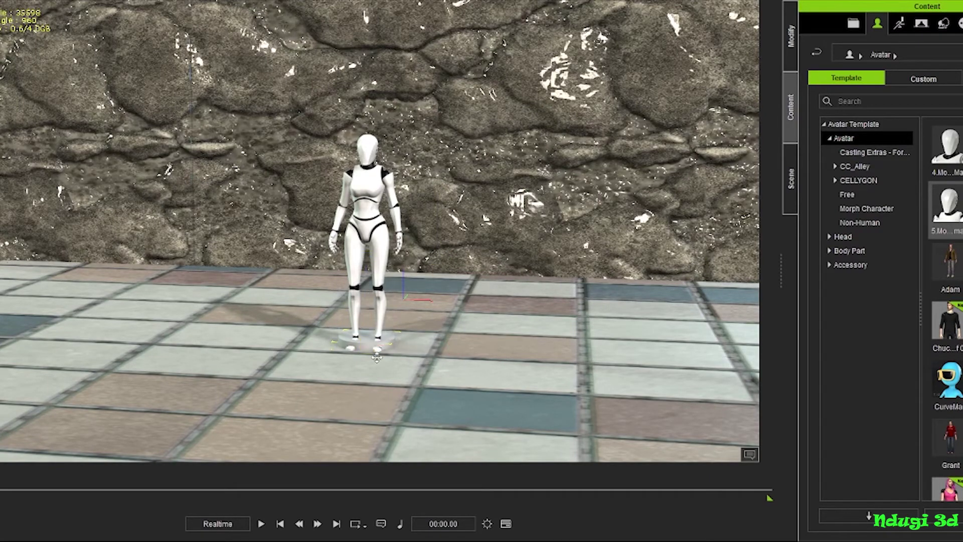
scroll(368, 320, up, 3)
middle_drag(407, 431, 408, 315)
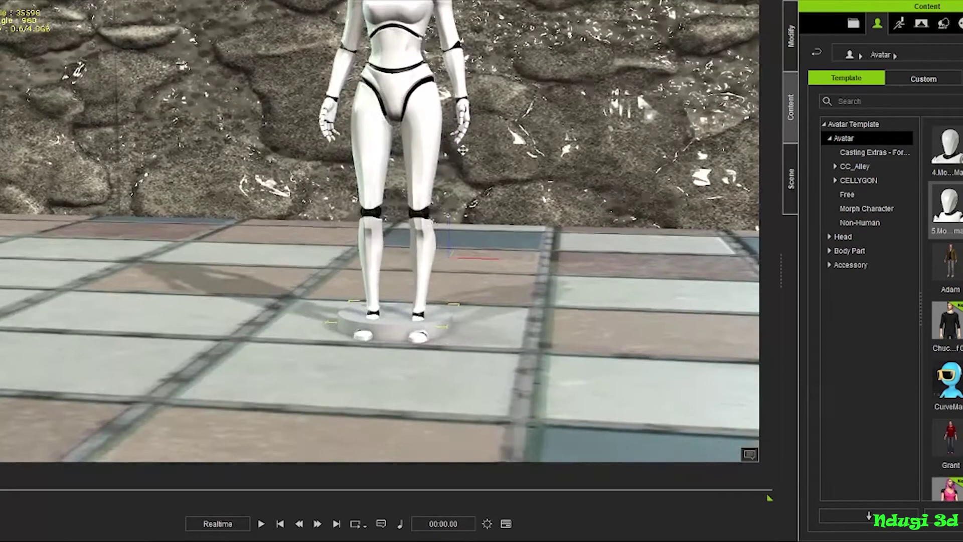
click(407, 315)
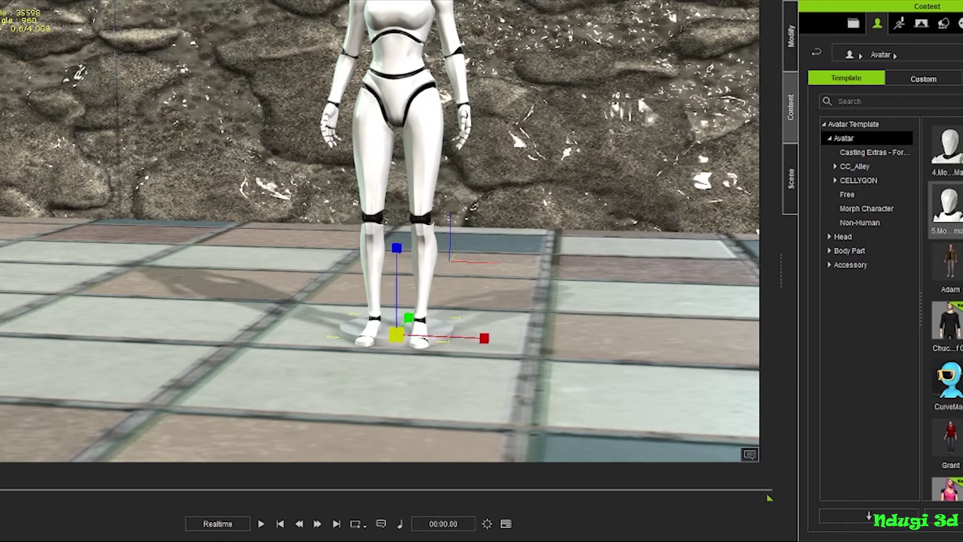
Raise a disc ring along Z from the mannequin's feet up to her head height
drag(398, 259, 395, 234)
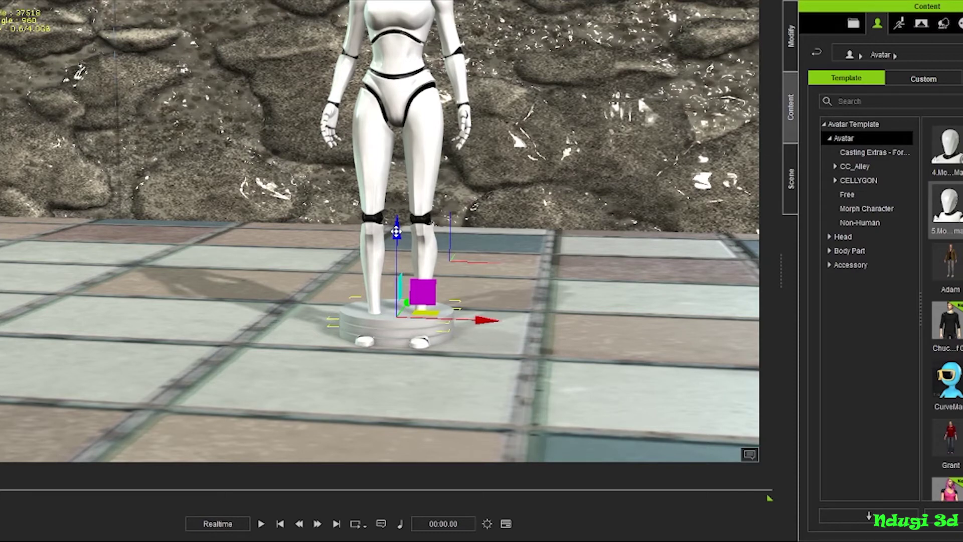
drag(397, 231, 396, 347)
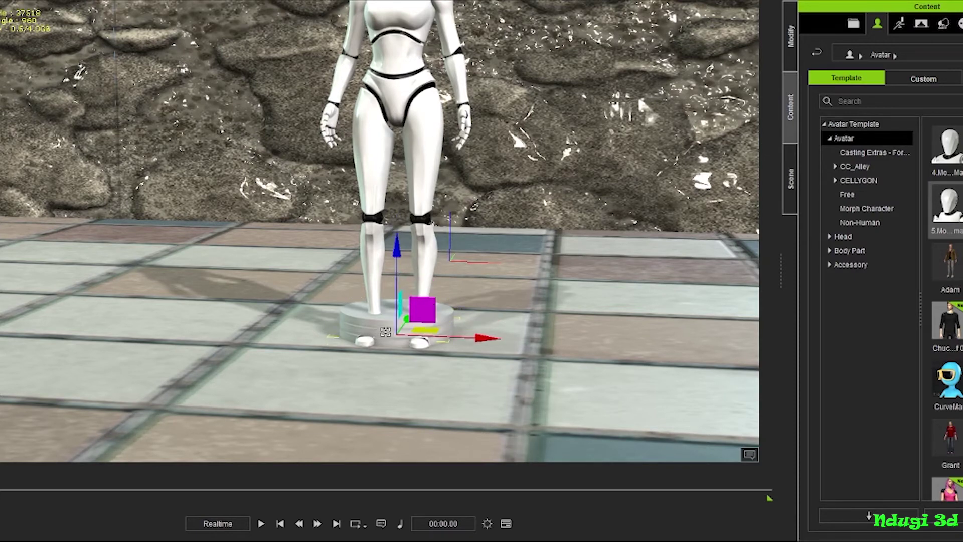
click(402, 339)
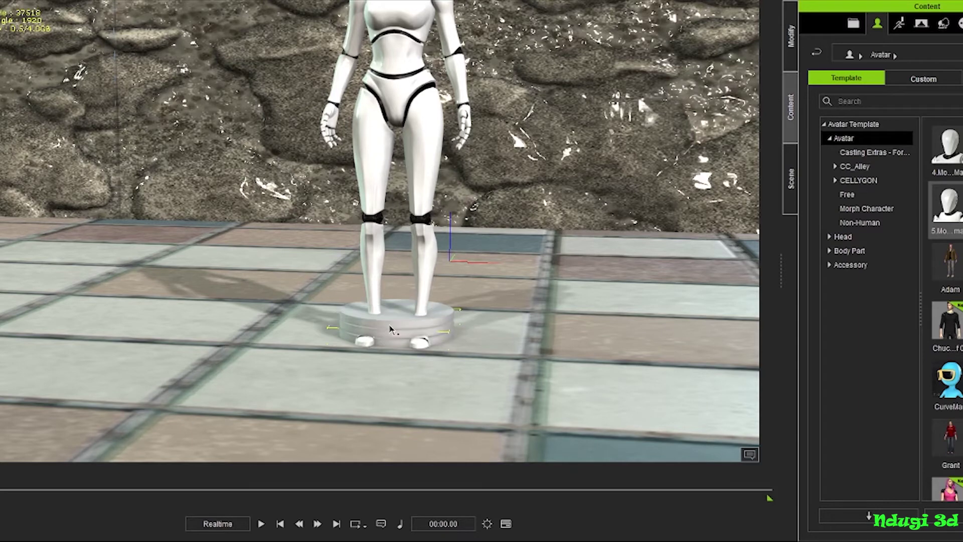
click(389, 349)
drag(398, 215, 612, 3)
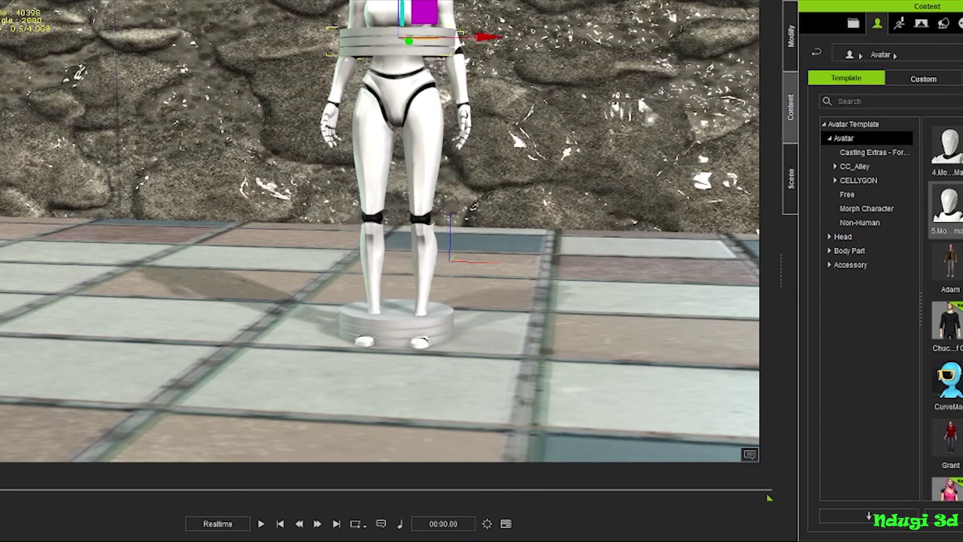
scroll(381, 231, down, 2)
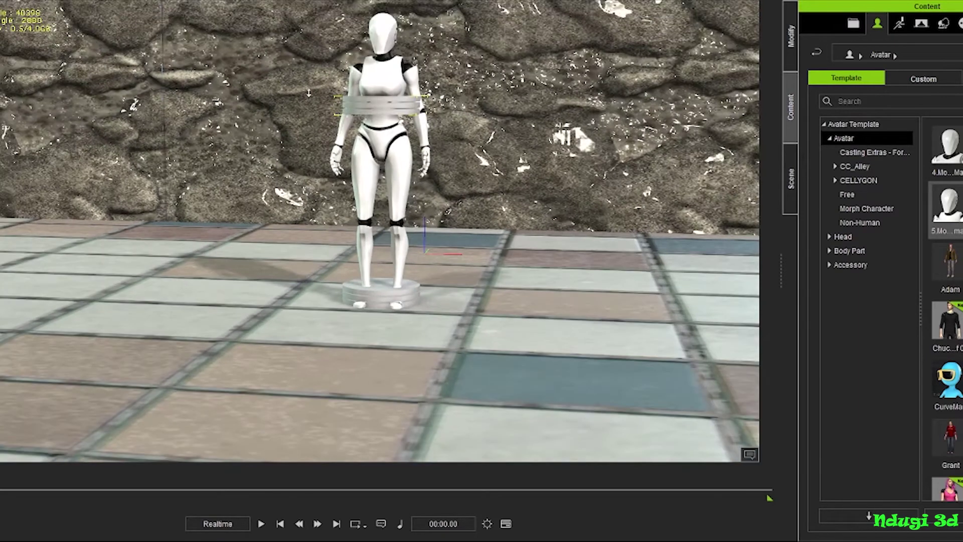
drag(382, 151, 393, 30)
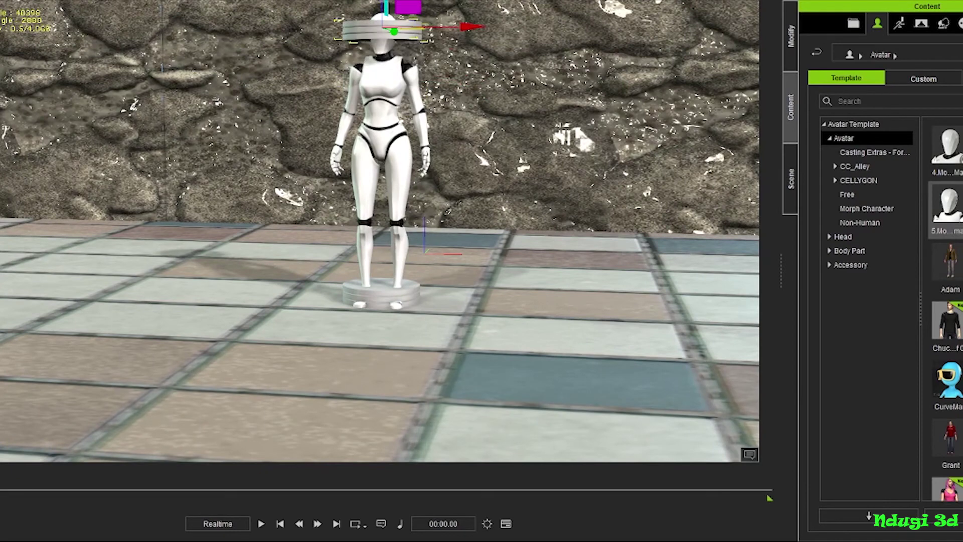
click(383, 294)
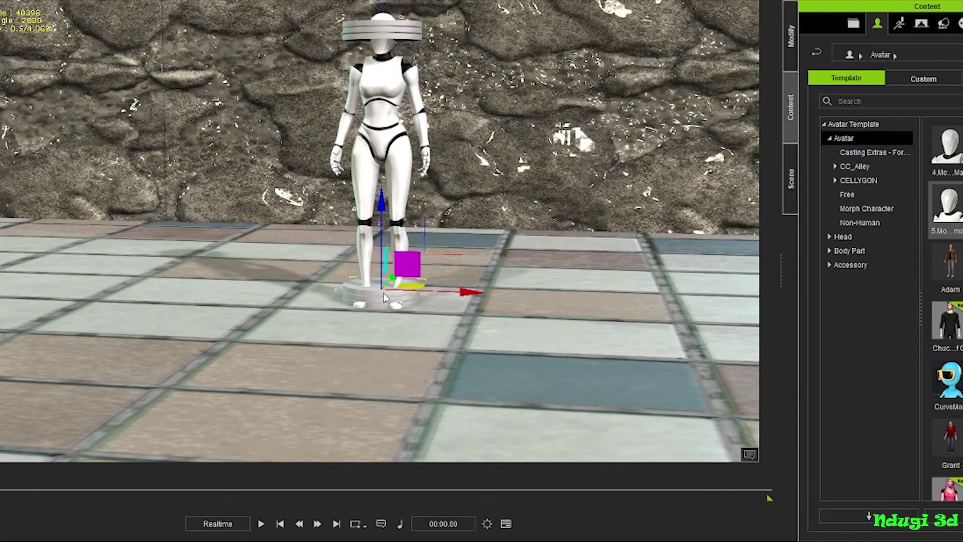
Create Cylinder(3) from Cylinder(0) in the Scene list and move it upward, undoing an accidental stretch
click(790, 178)
click(845, 271)
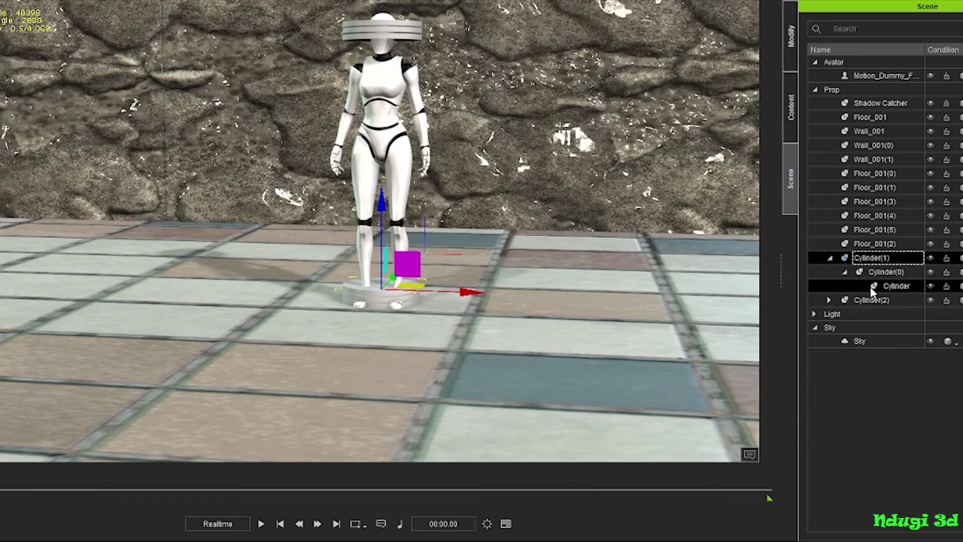
click(896, 286)
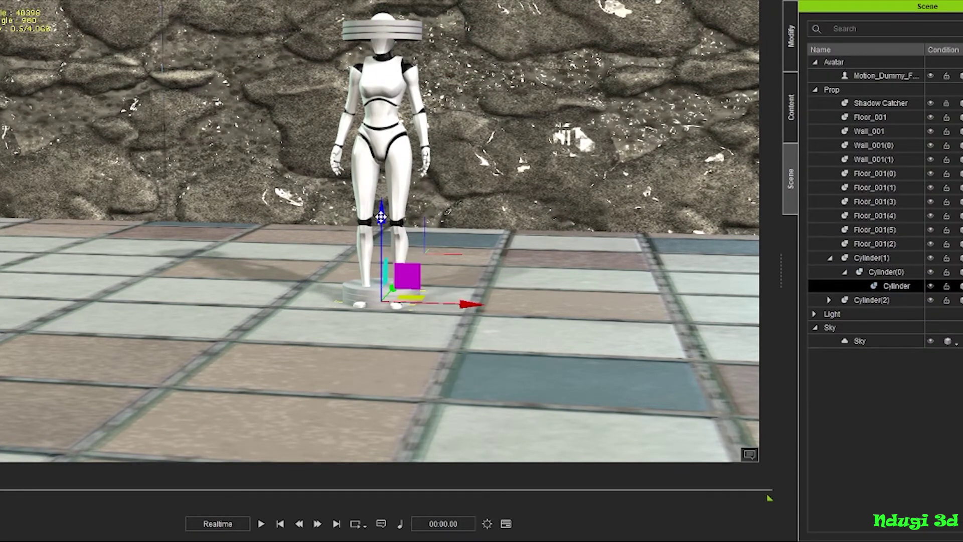
ctrl+drag(381, 216, 368, 201)
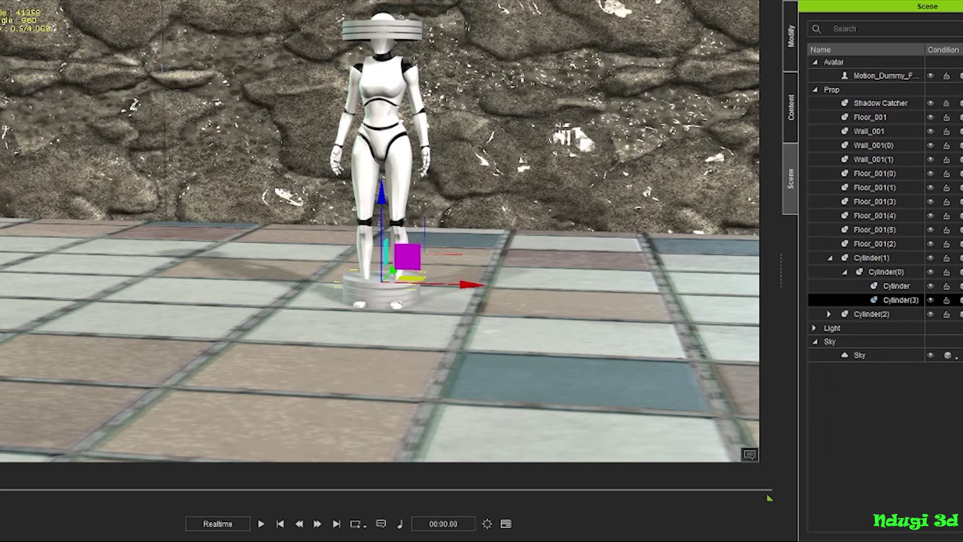
click(870, 116)
click(871, 257)
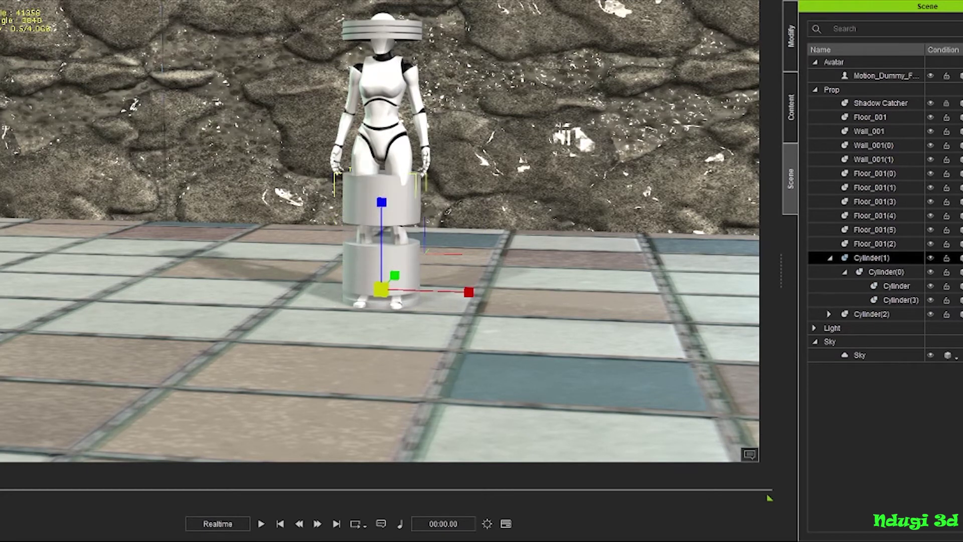
key(ctrl+z)
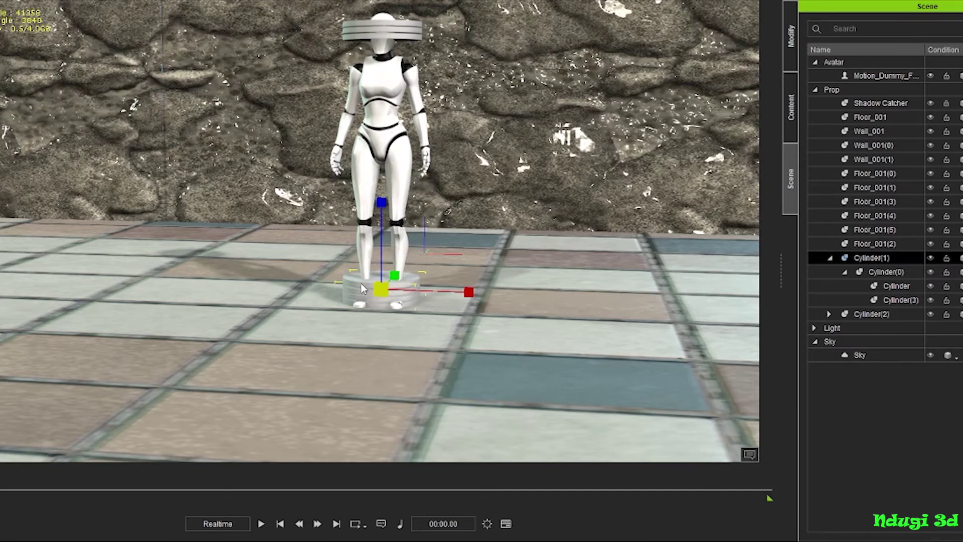
Expand the Cylinder(2) group and lower Cylinder(3) from knee height to the base
click(871, 313)
click(828, 314)
click(844, 327)
click(872, 341)
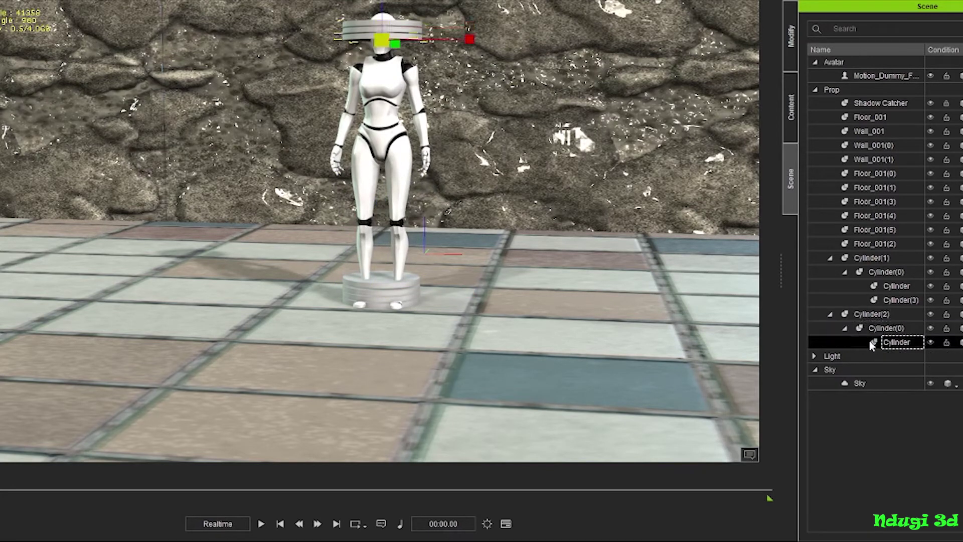
click(846, 273)
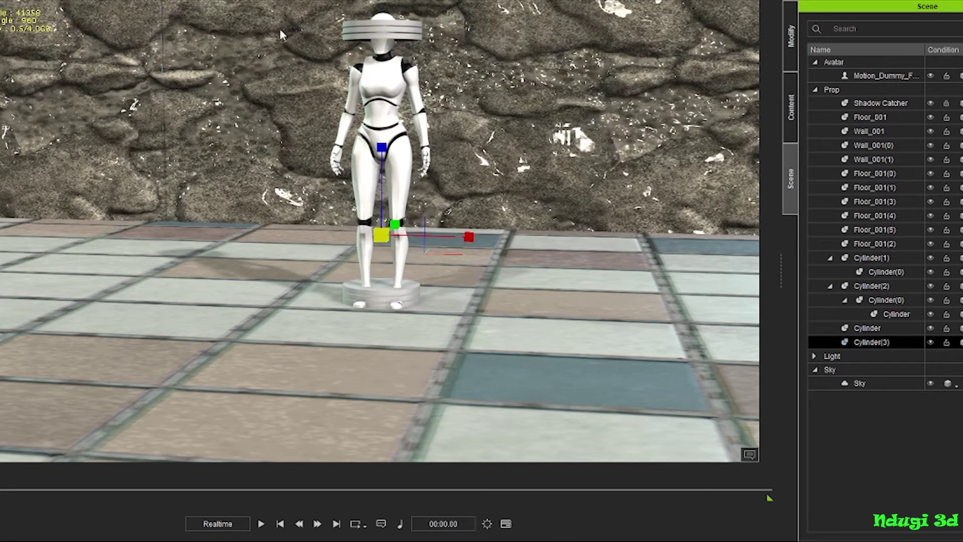
drag(381, 147, 379, 197)
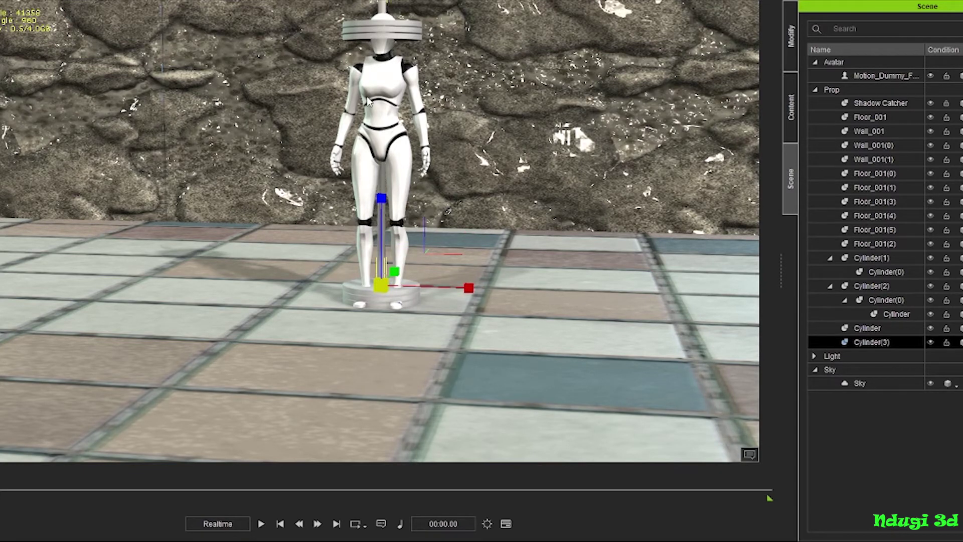
scroll(381, 231, down, 5)
scroll(381, 231, down, 5)
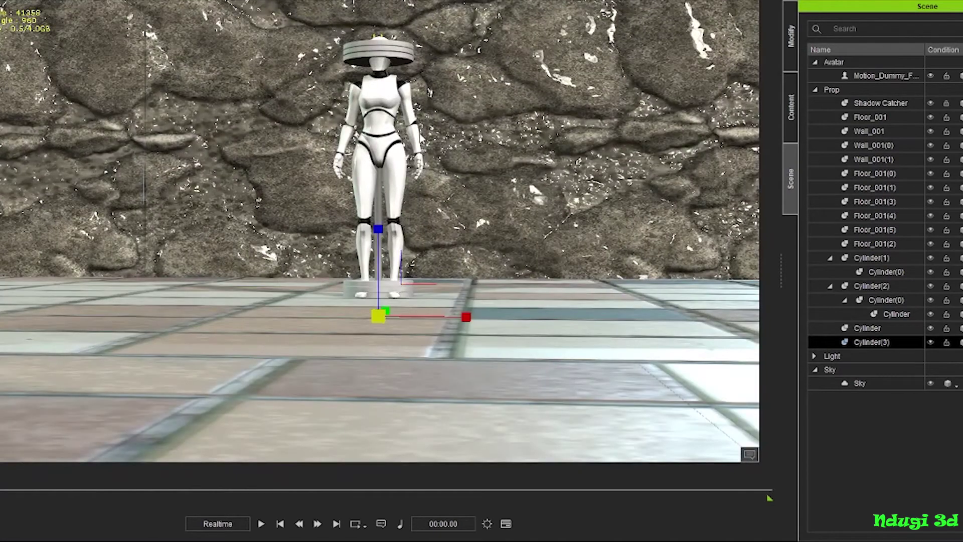
Attach Cylinder(3), the bar pole, as a child of the nested Cylinder plate
key(w)
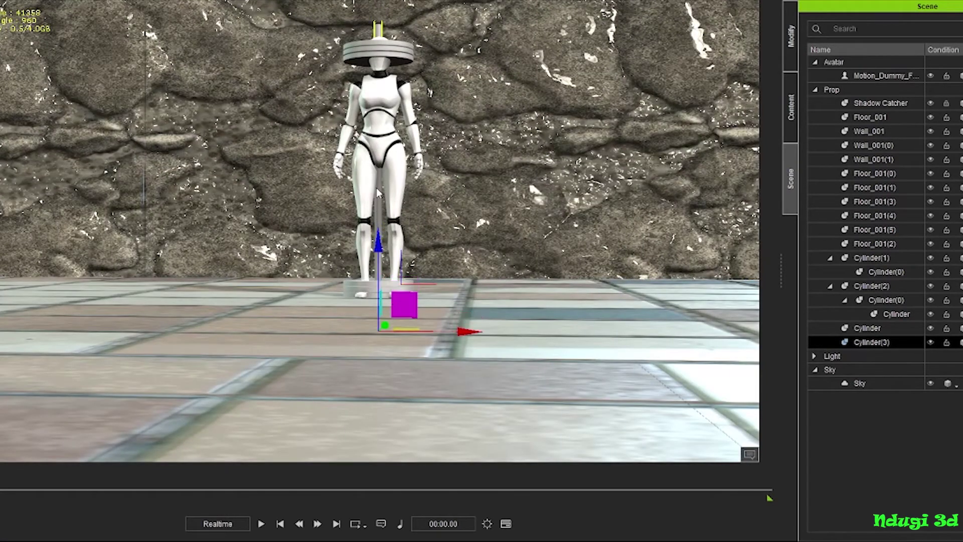
click(883, 314)
click(867, 328)
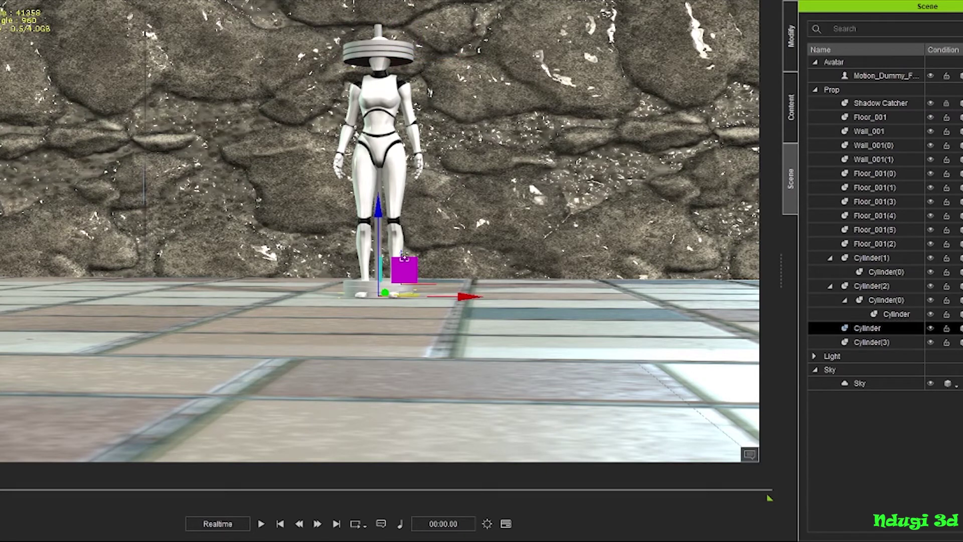
click(404, 258)
click(872, 341)
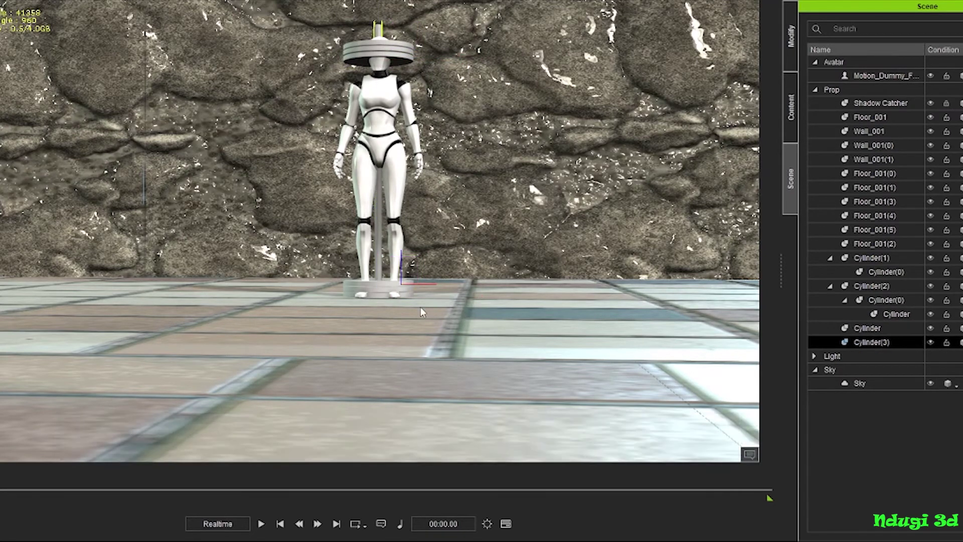
click(365, 56)
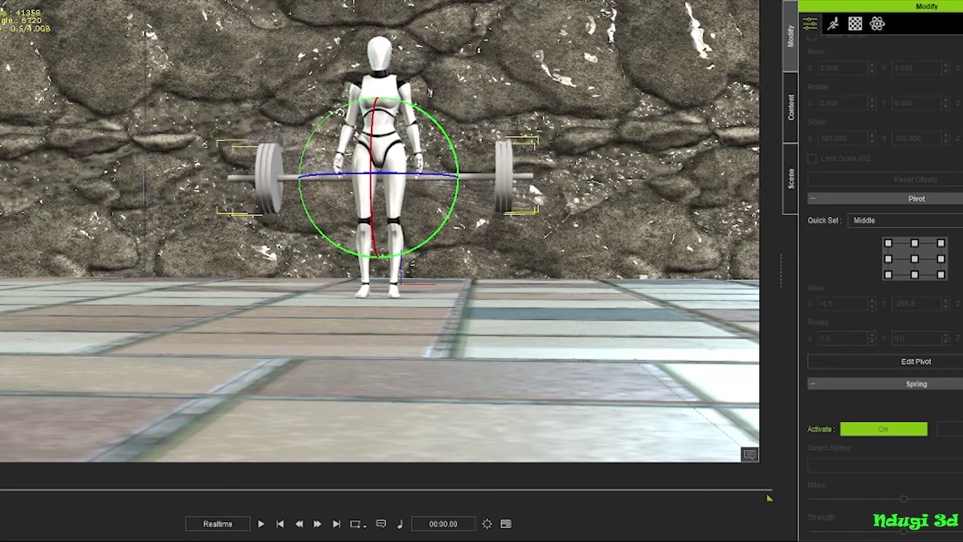
Drop the barbell so its plates rest on the floor in front of the mannequin
key(w)
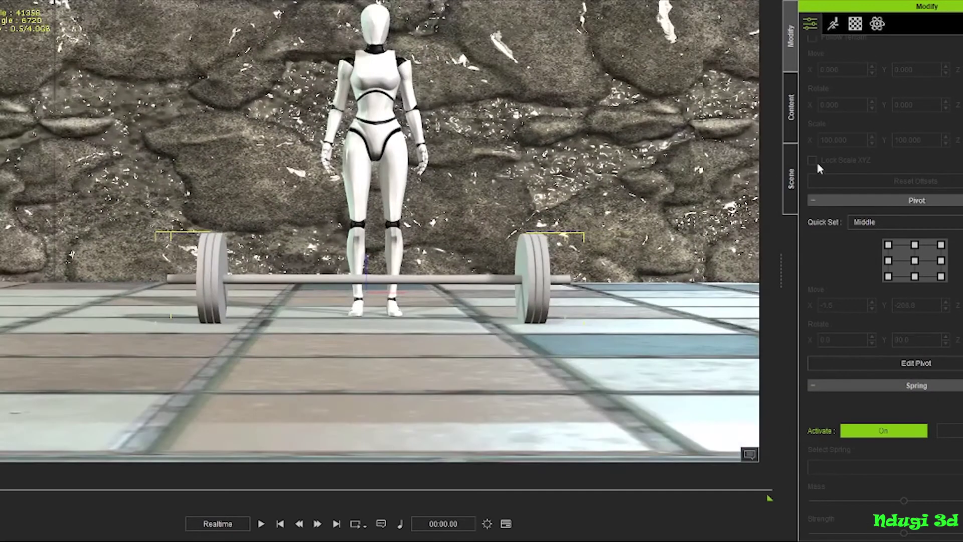
Give both barbell plates the metal_003 material, select the barbell, and play the scene
drag(948, 203, 521, 301)
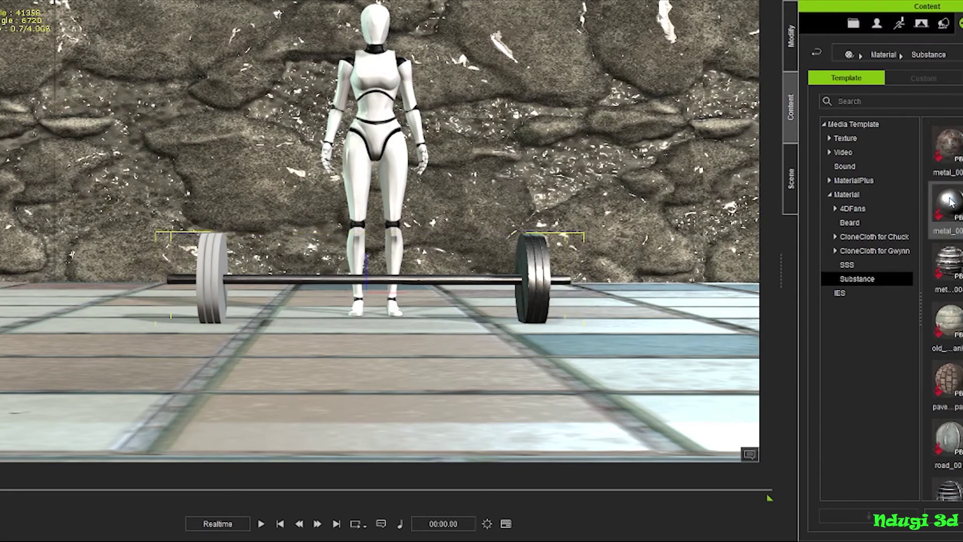
drag(948, 203, 221, 278)
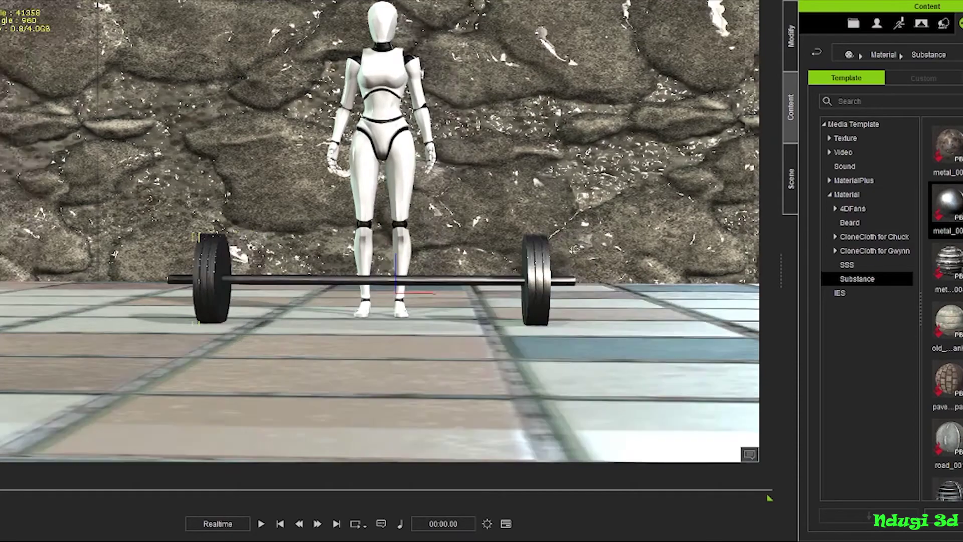
right_drag(381, 321, 439, 329)
click(431, 293)
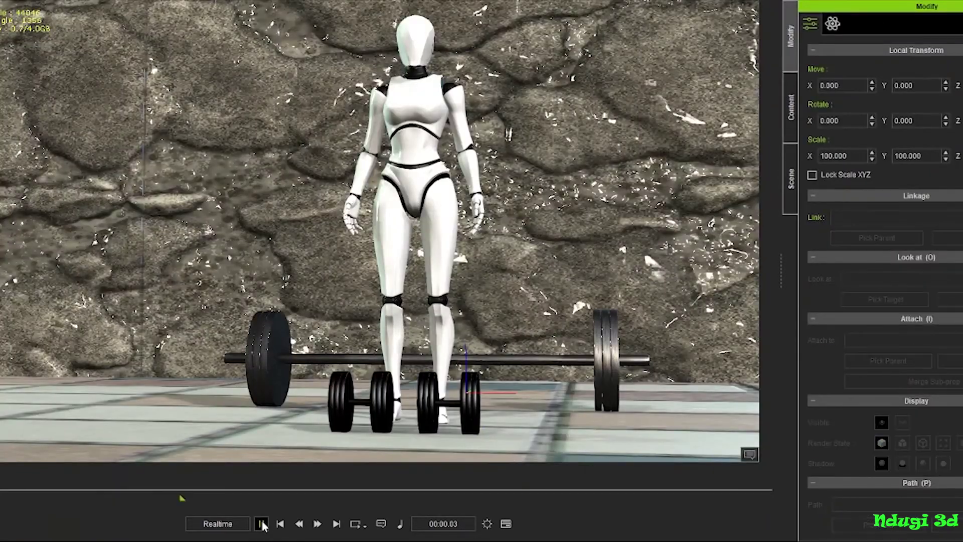
click(260, 523)
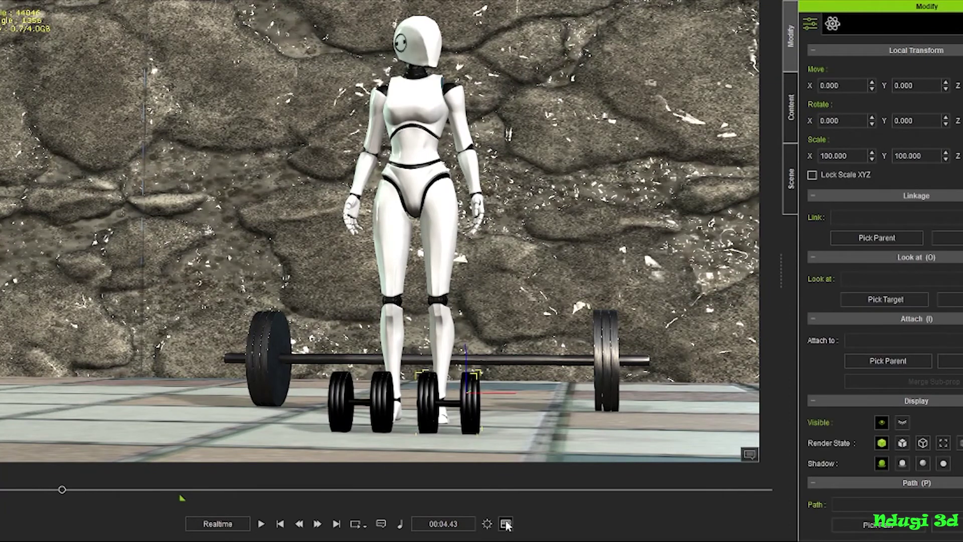
Select the mannequin, rewind to 00:02.09 and preview its motion
click(459, 81)
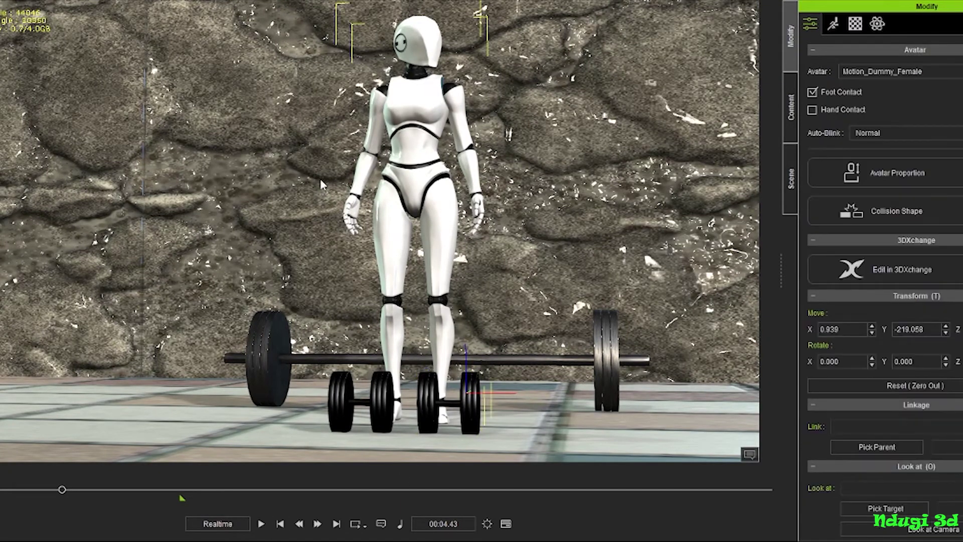
drag(62, 489, 29, 489)
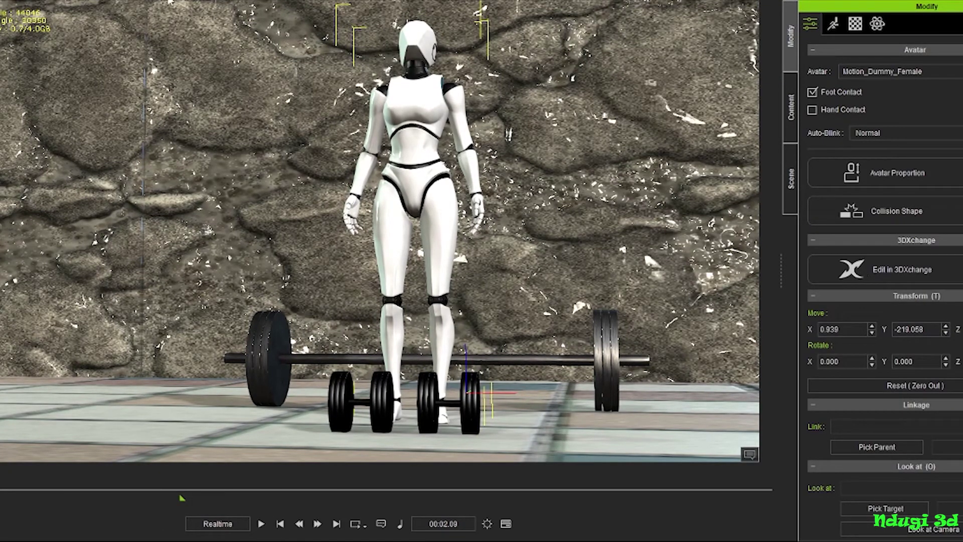
click(833, 23)
click(416, 45)
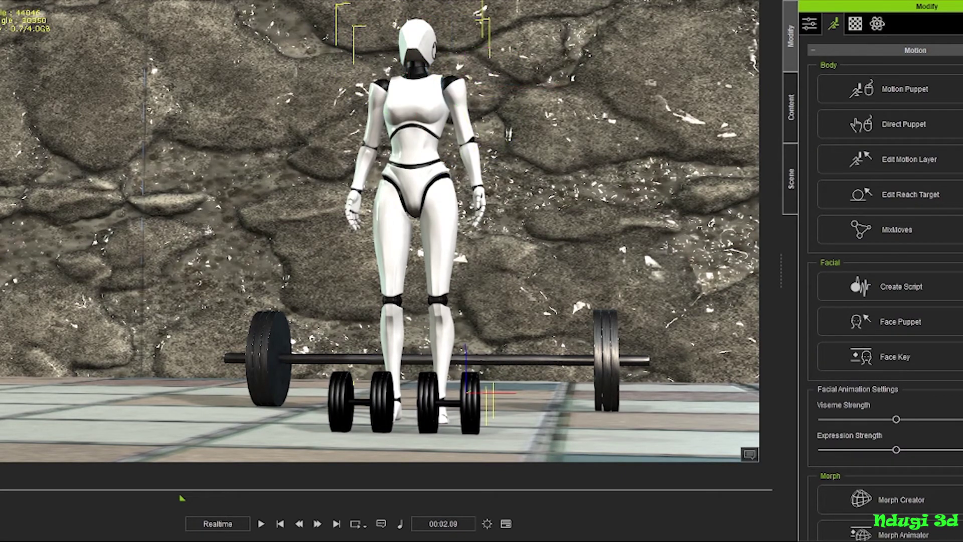
click(261, 523)
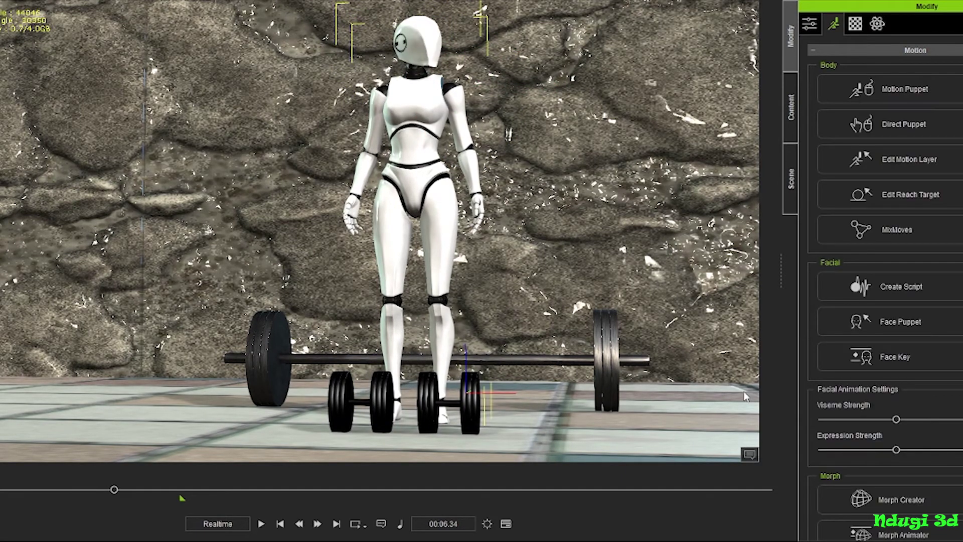
In Edit Motion Layer, turn the head to face forward and bend the torso forward at the waist
click(921, 157)
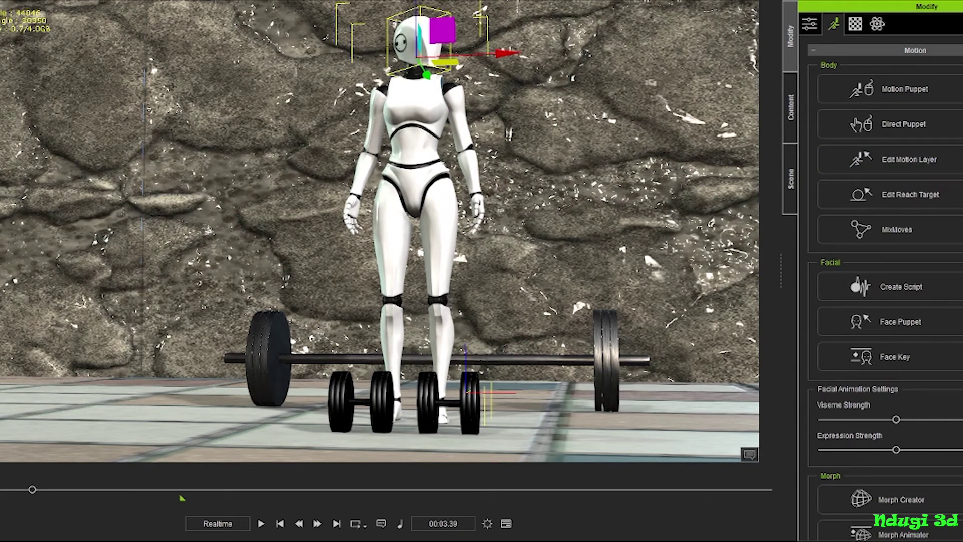
key(e)
drag(436, 30, 420, 25)
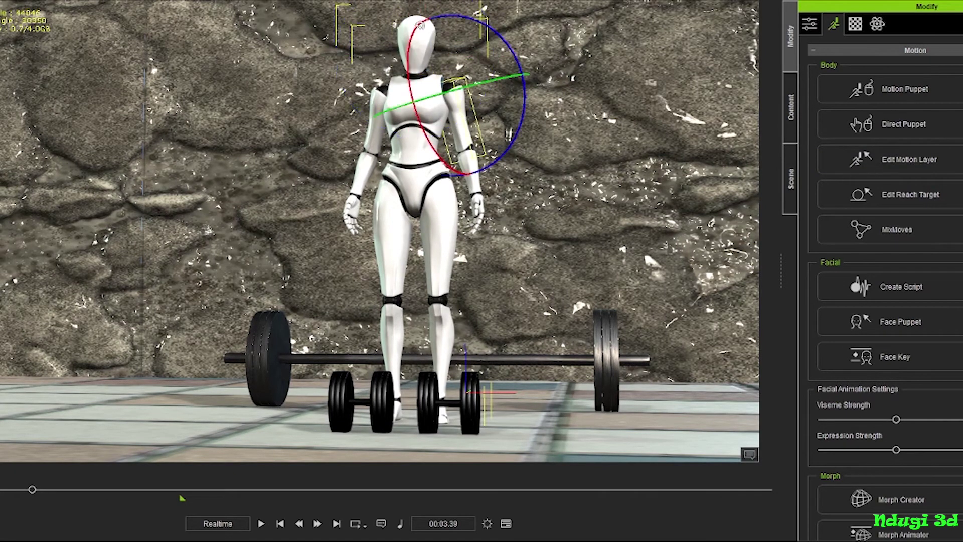
key(w)
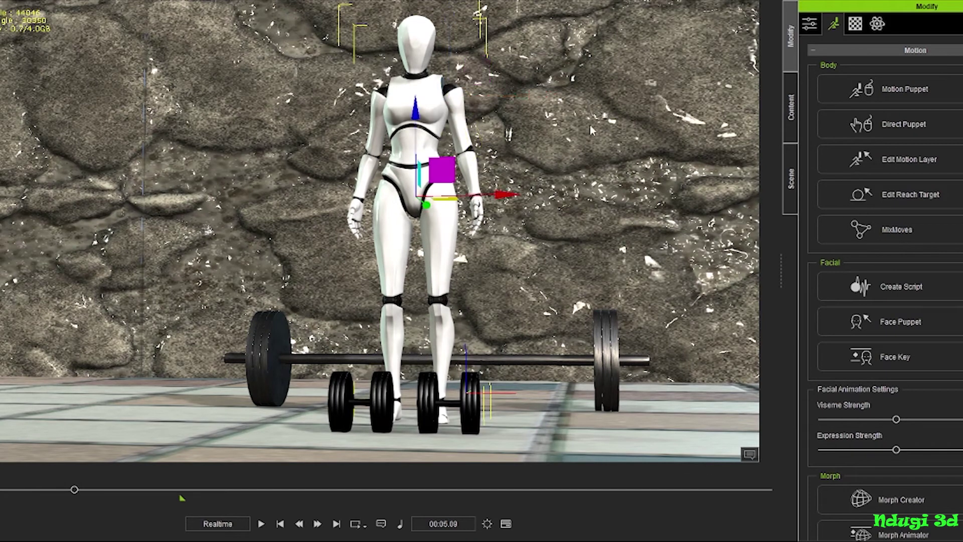
drag(588, 124, 589, 260)
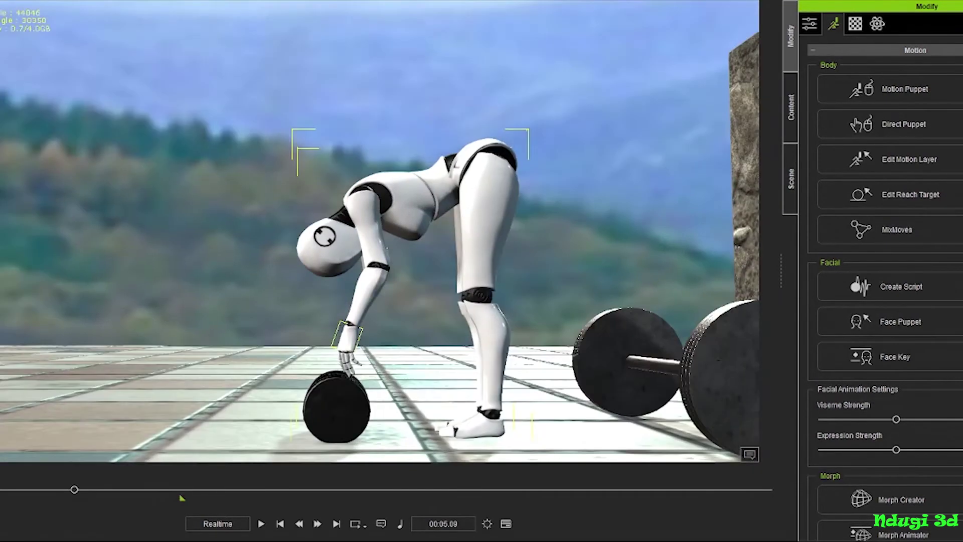
Lower the mannequin's hips into a crouch and tilt her head back upright
click(505, 161)
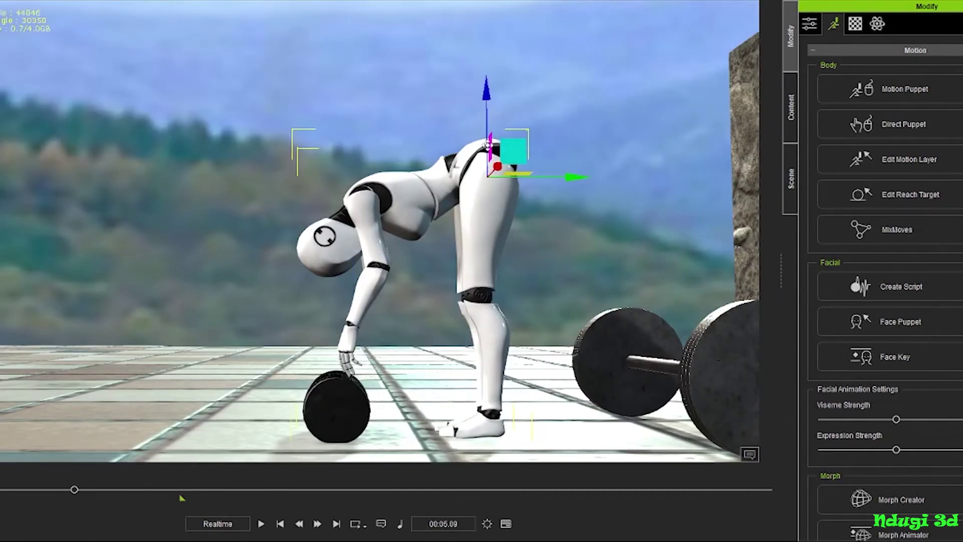
drag(489, 98, 506, 141)
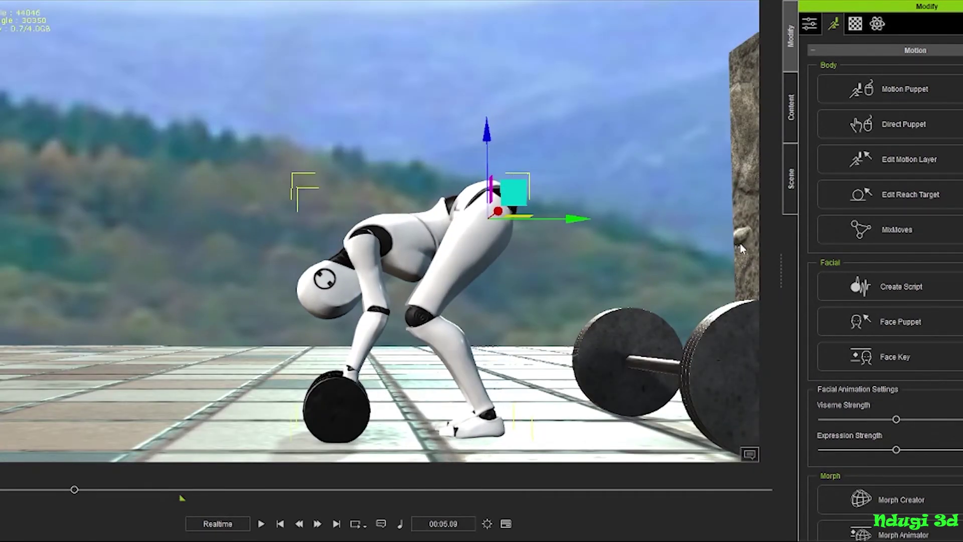
drag(591, 224, 604, 230)
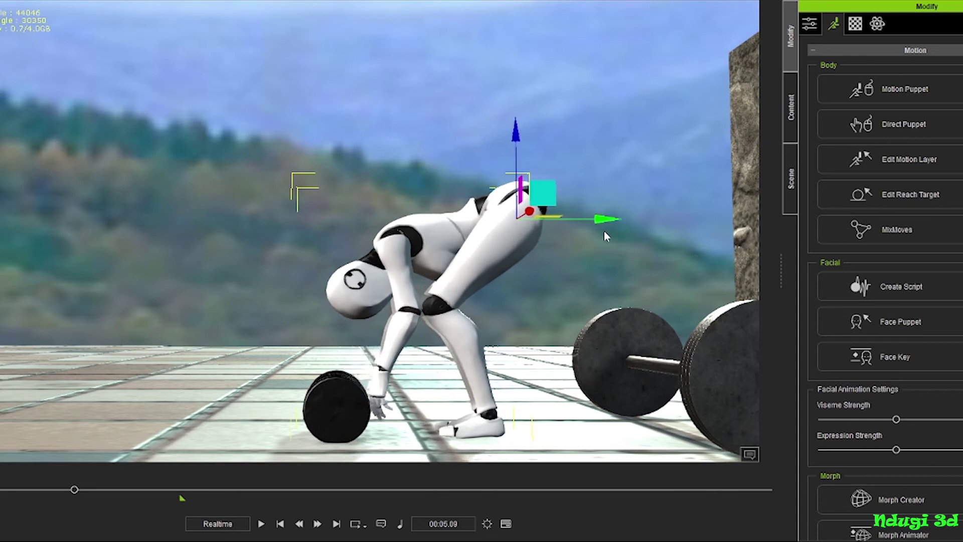
click(351, 280)
key(e)
drag(301, 306, 289, 228)
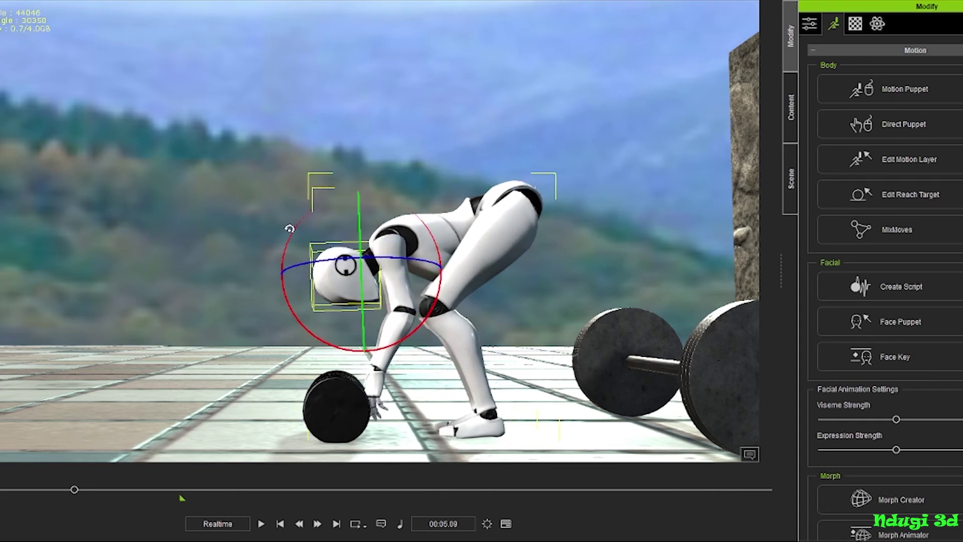
Duplicate the weight plate and slide the copy along Y beside the original
click(335, 420)
key(w)
key(ctrl+d)
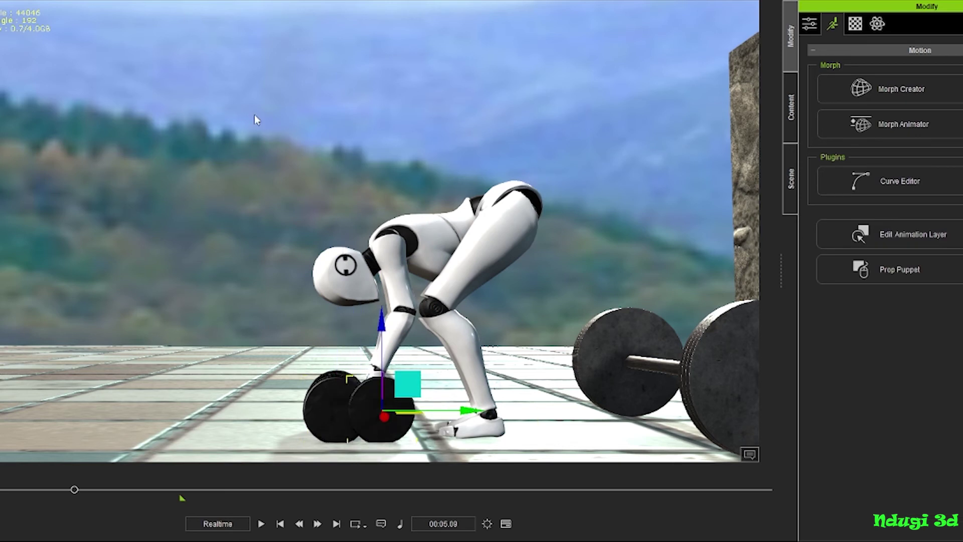
drag(451, 410, 403, 410)
Select Capsule_020(1) under Cylinder(2) in the Scene tree and move it under the mannequin's hand
click(828, 258)
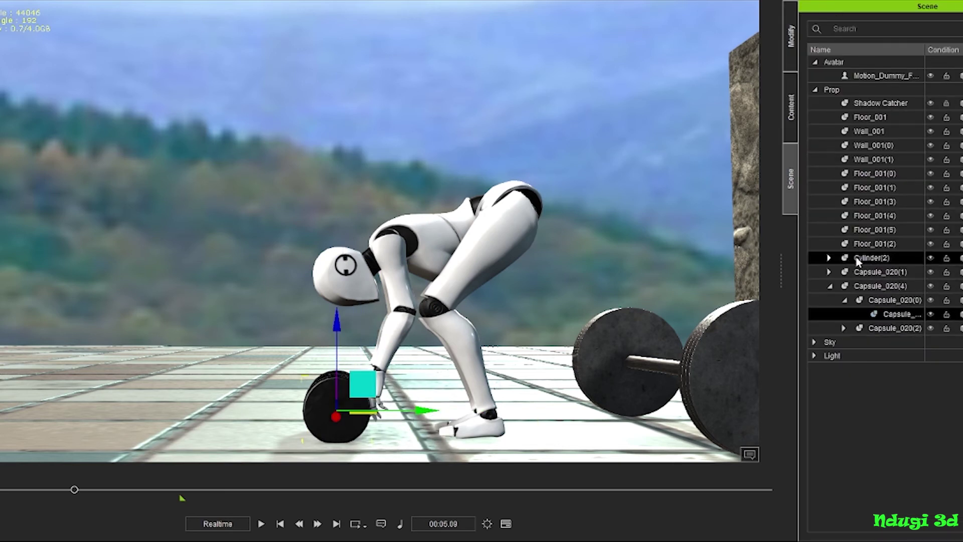
click(843, 342)
click(880, 285)
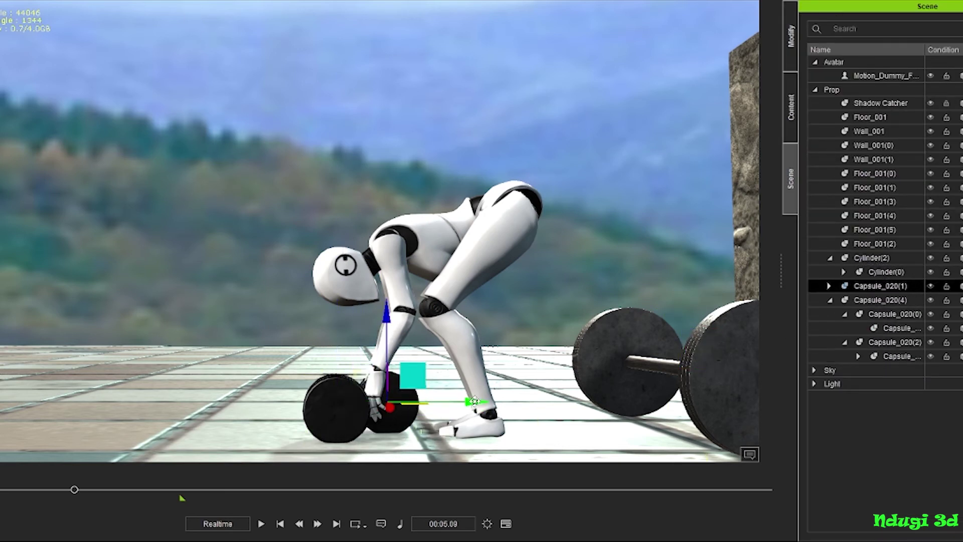
drag(366, 395, 418, 403)
click(377, 357)
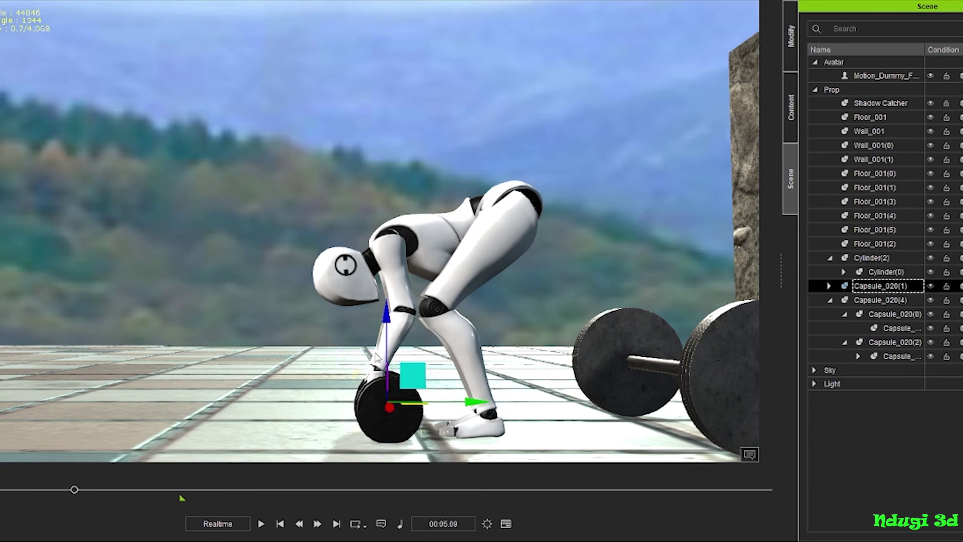
Replay the animation from the start to check the lift pose, then reselect Motion_Dummy
drag(74, 489, 1, 489)
click(260, 523)
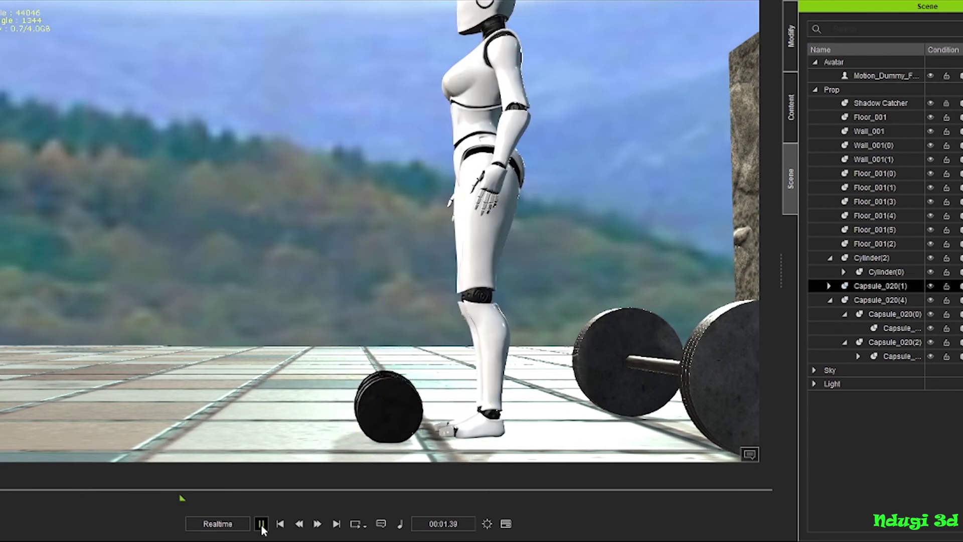
click(261, 522)
right_drag(681, 257, 668, 255)
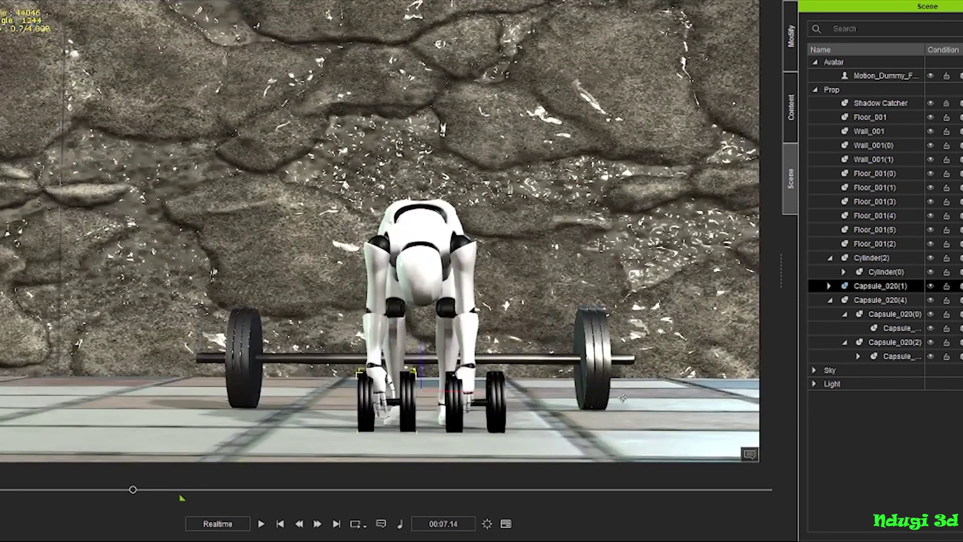
click(881, 76)
click(793, 49)
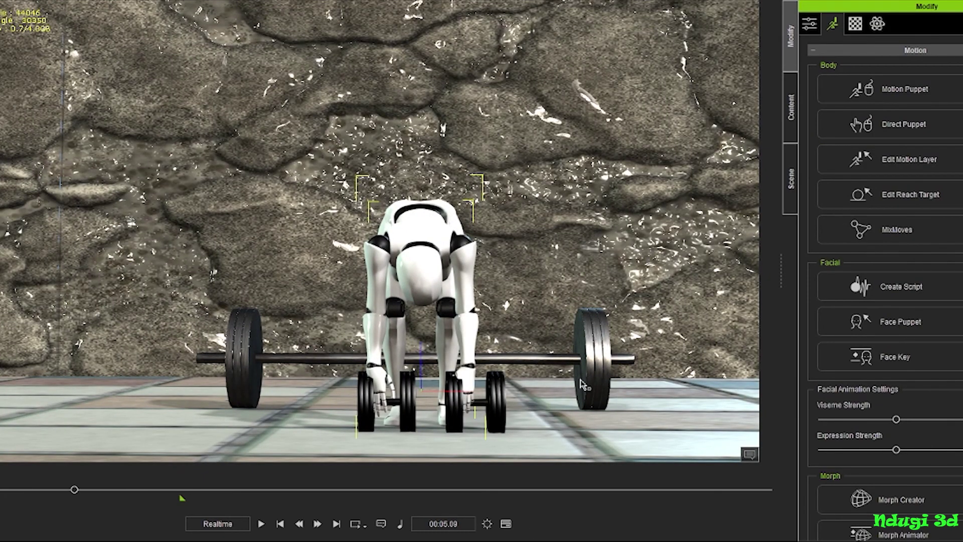
Move the mannequin's right hand outward along X so it rests over its dumbbell
key(w)
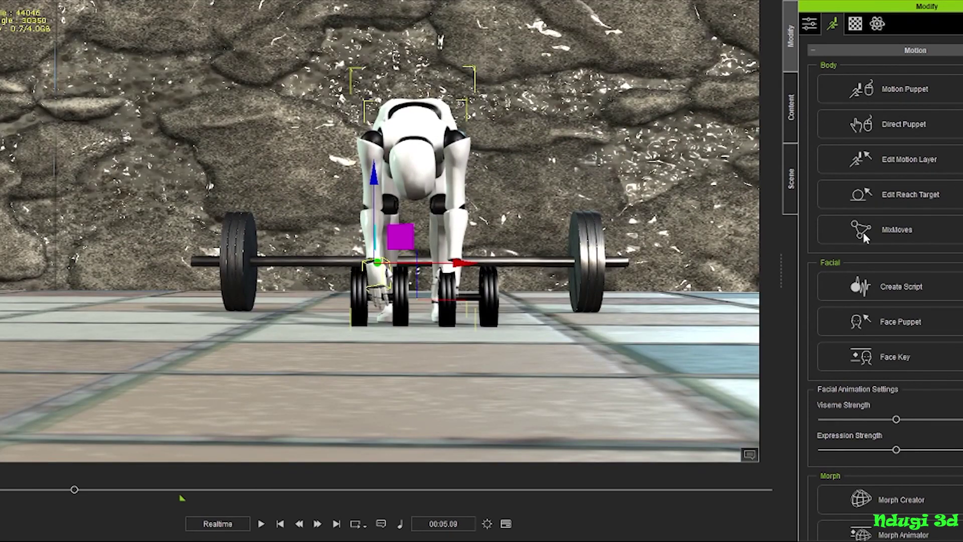
drag(532, 262, 548, 262)
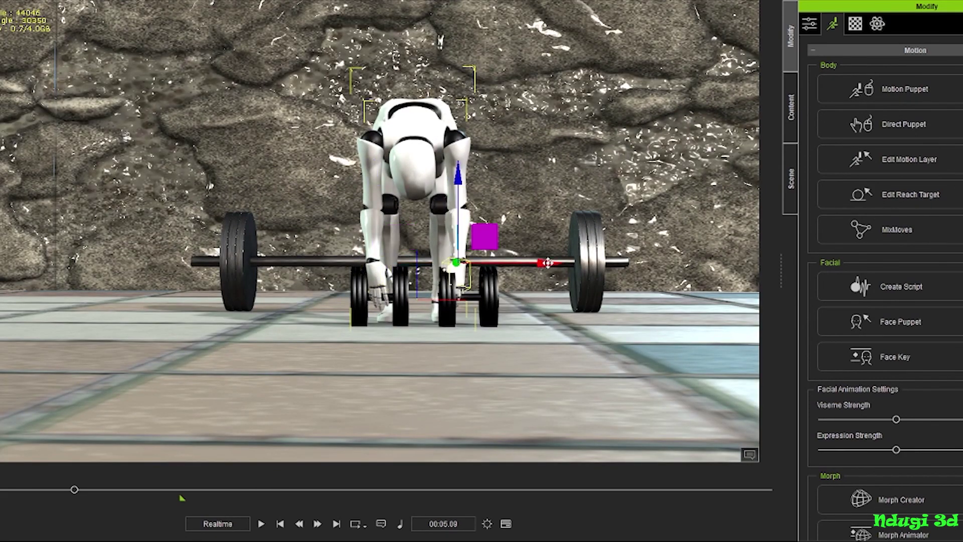